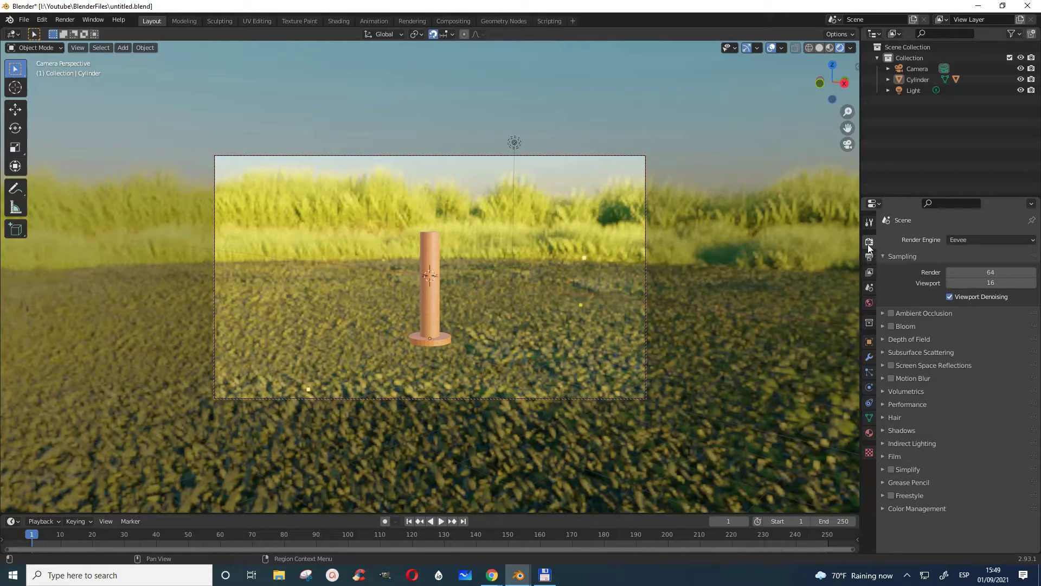
Enable a transparent film background, render the current frame as an image, and dismiss the render window.
left_click(886, 457)
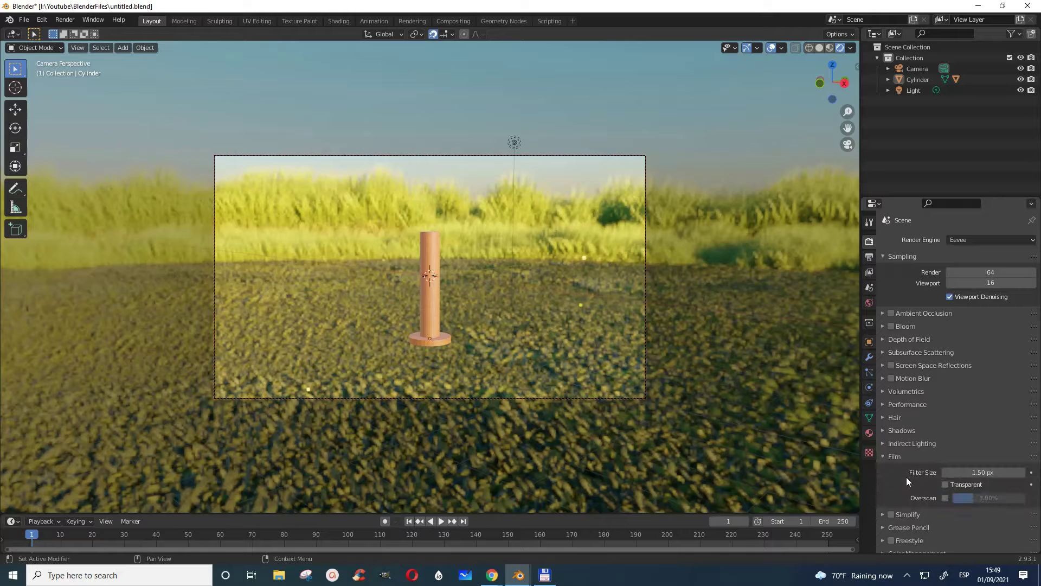
left_click(946, 486)
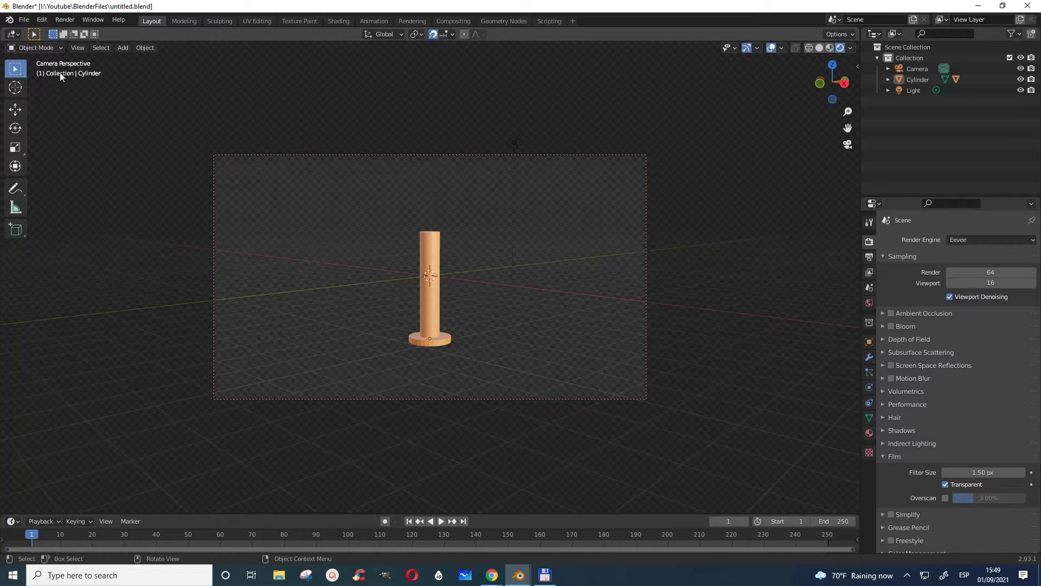
left_click(64, 20)
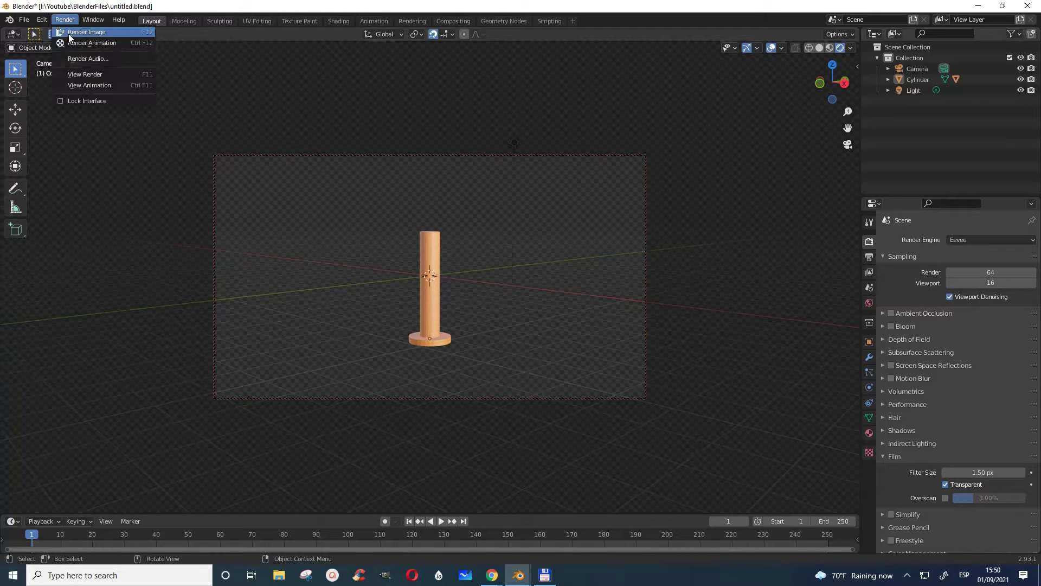
left_click(68, 34)
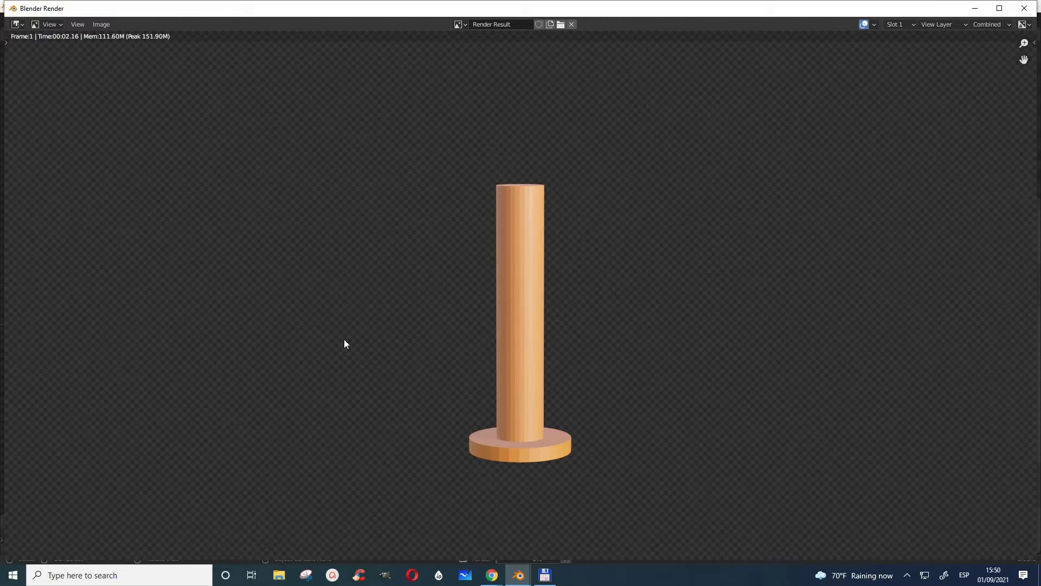
key("F12")
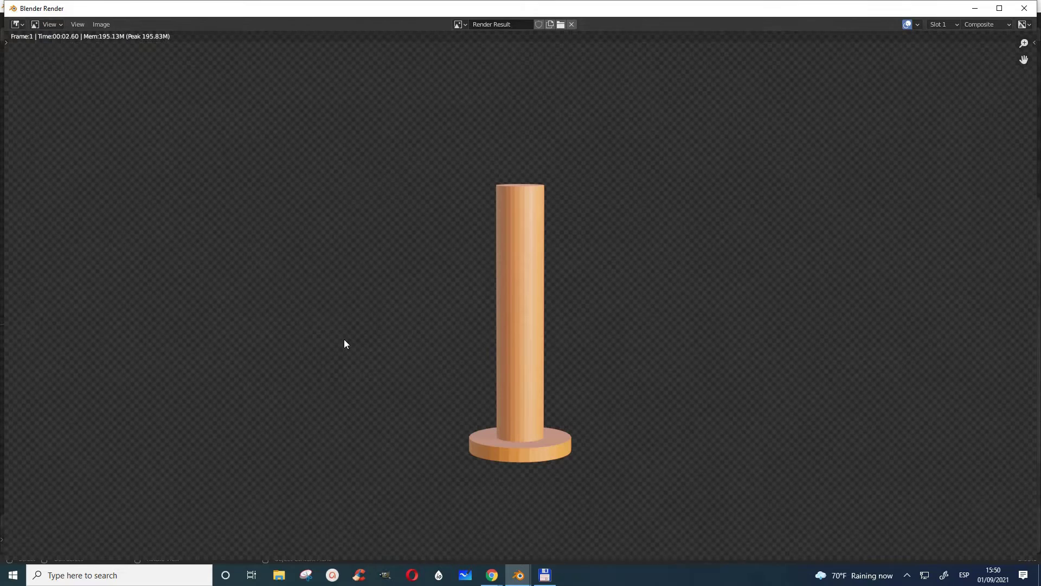
left_click(978, 9)
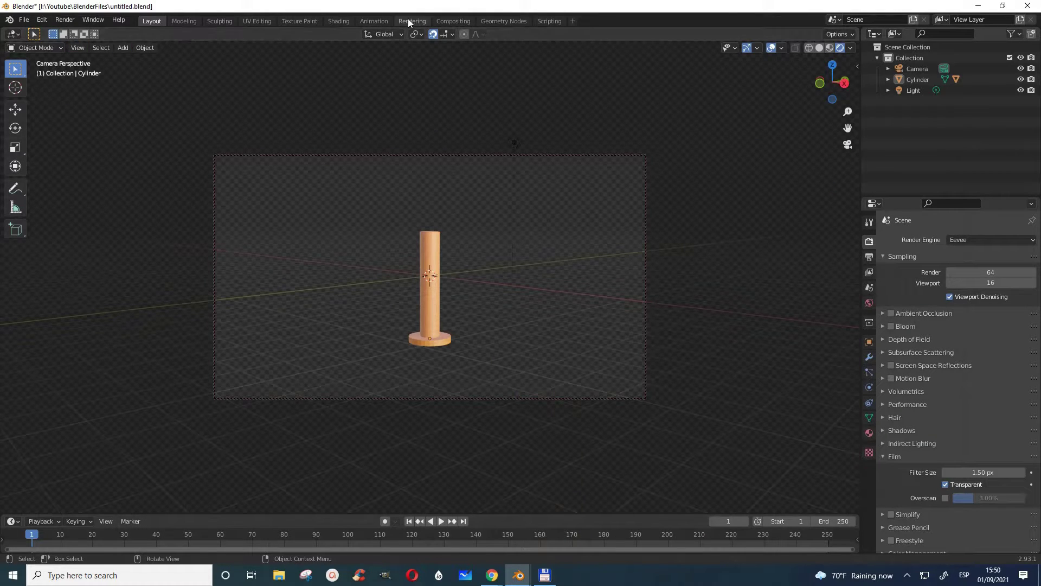
Switch the 3D viewport to the Compositor editor and turn on its backdrop.
left_click(18, 34)
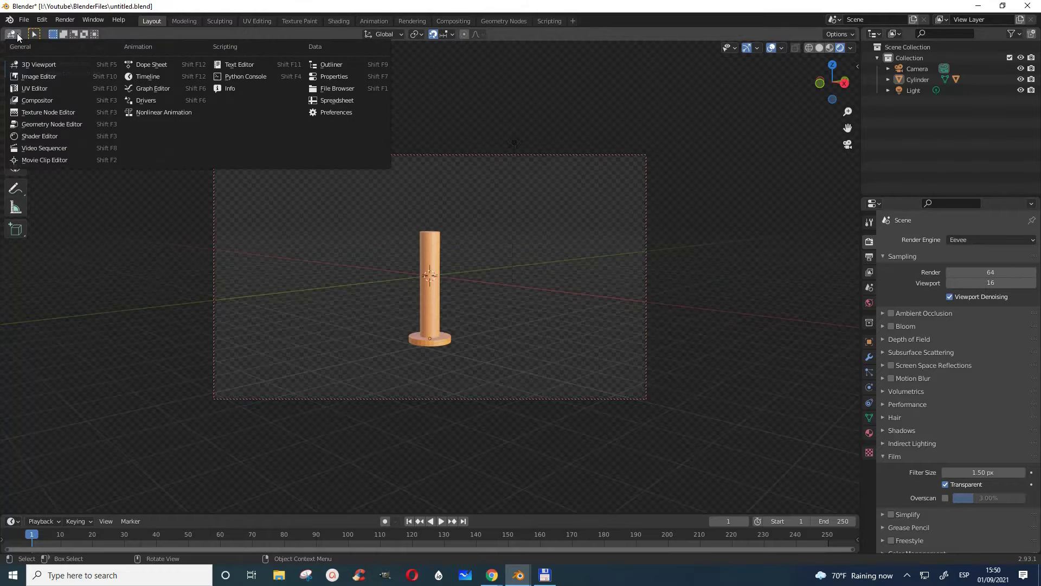
left_click(40, 104)
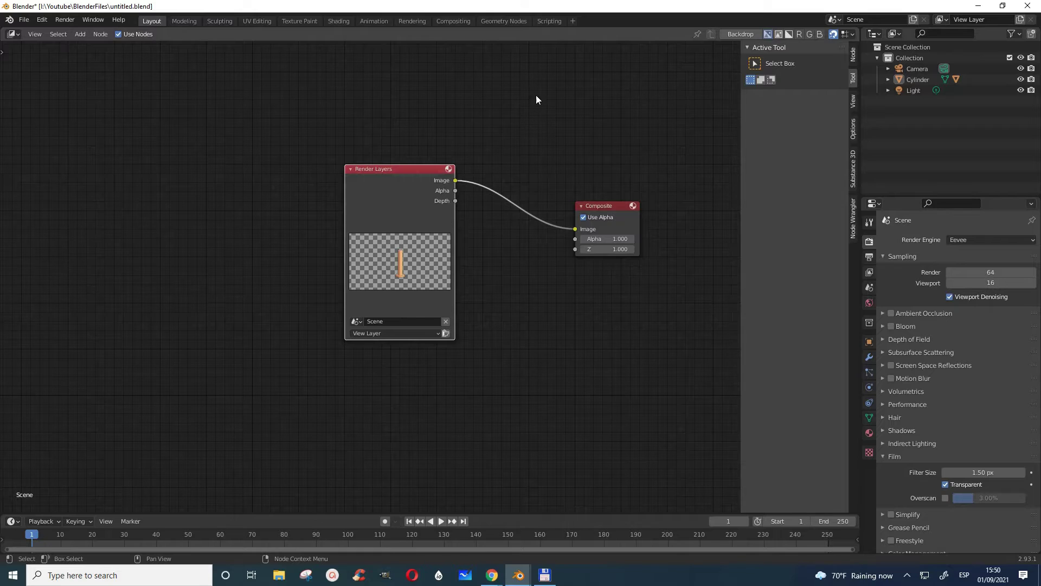
left_click(741, 35)
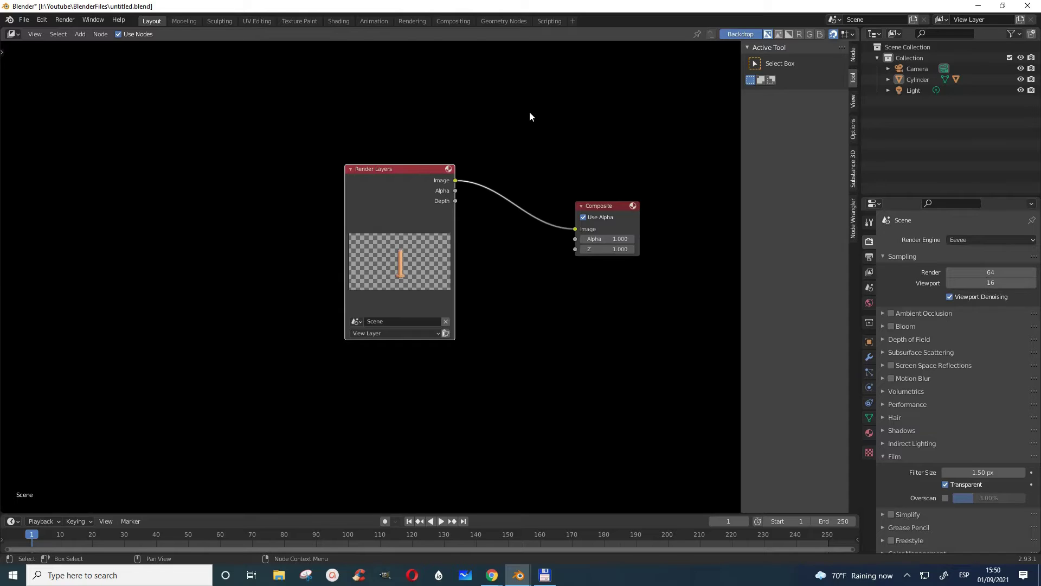
Connect a Viewer node to the Render Layers image output and place it below the Composite node.
left_click(379, 170, "ctrl+shift")
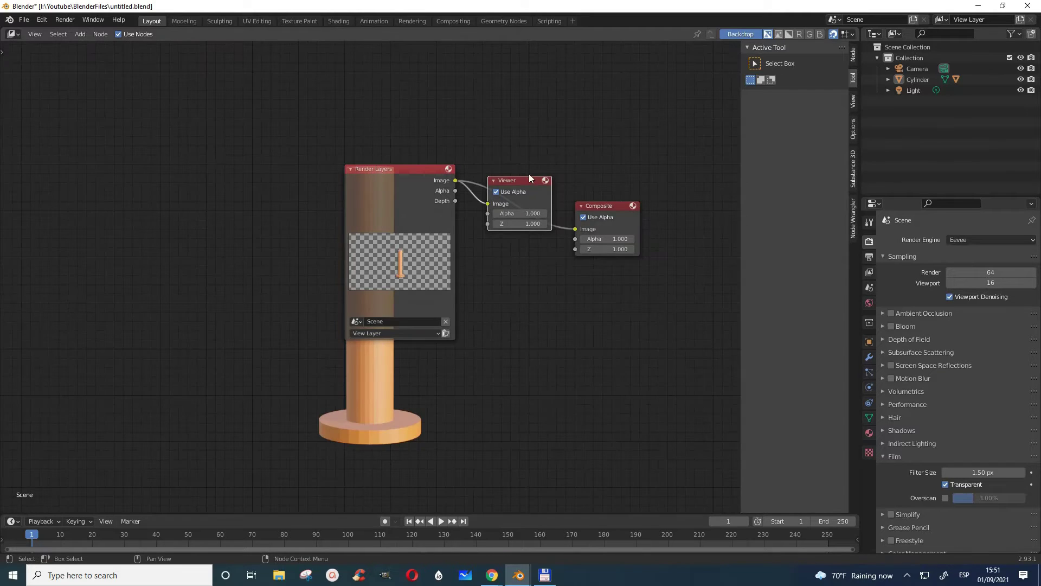
left_click_drag(519, 181, 616, 326)
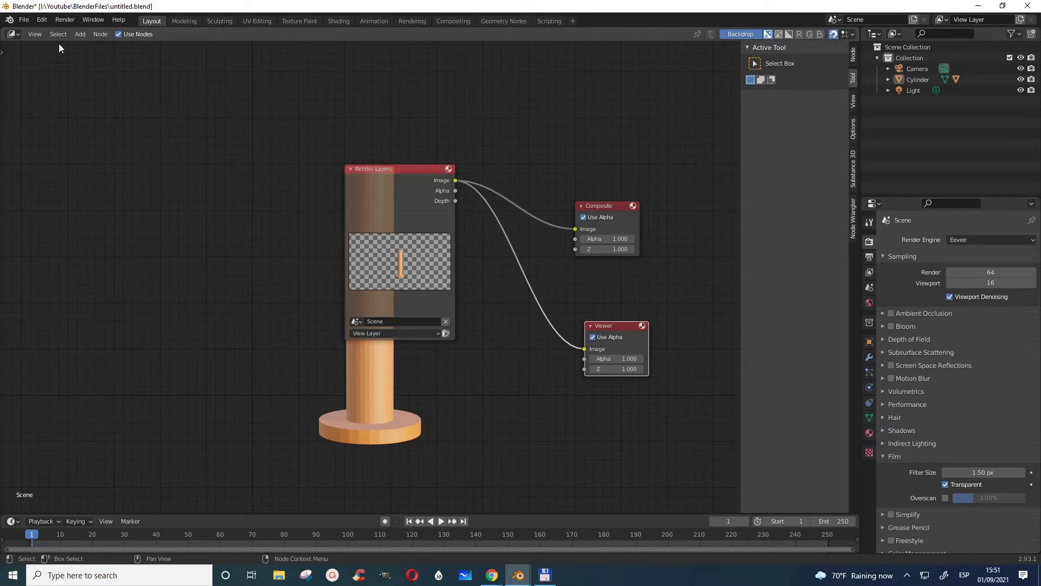
Look at the list of add-ons in the preferences, and close the preferences window.
left_click(41, 20)
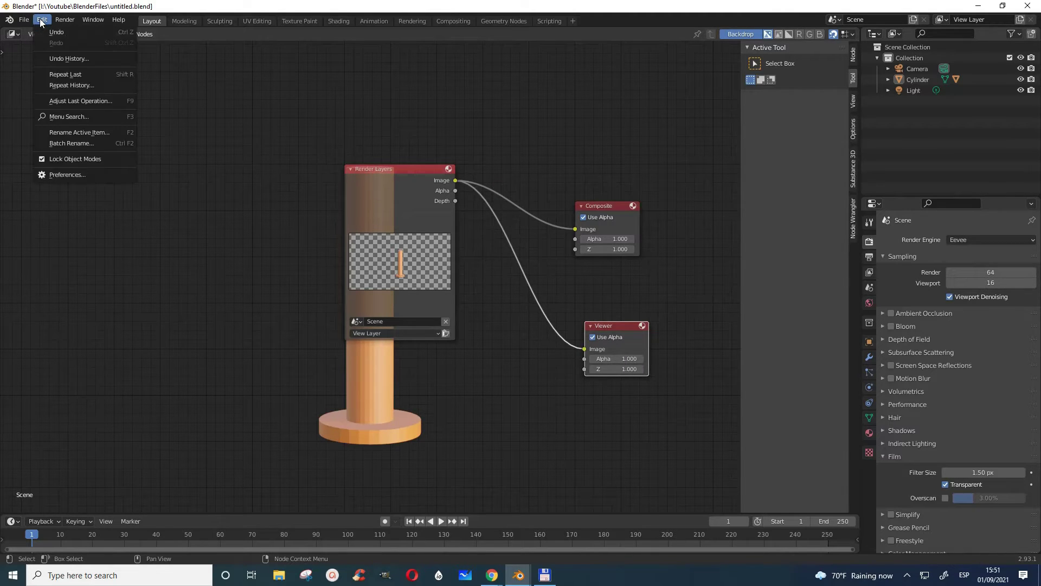
left_click(57, 175)
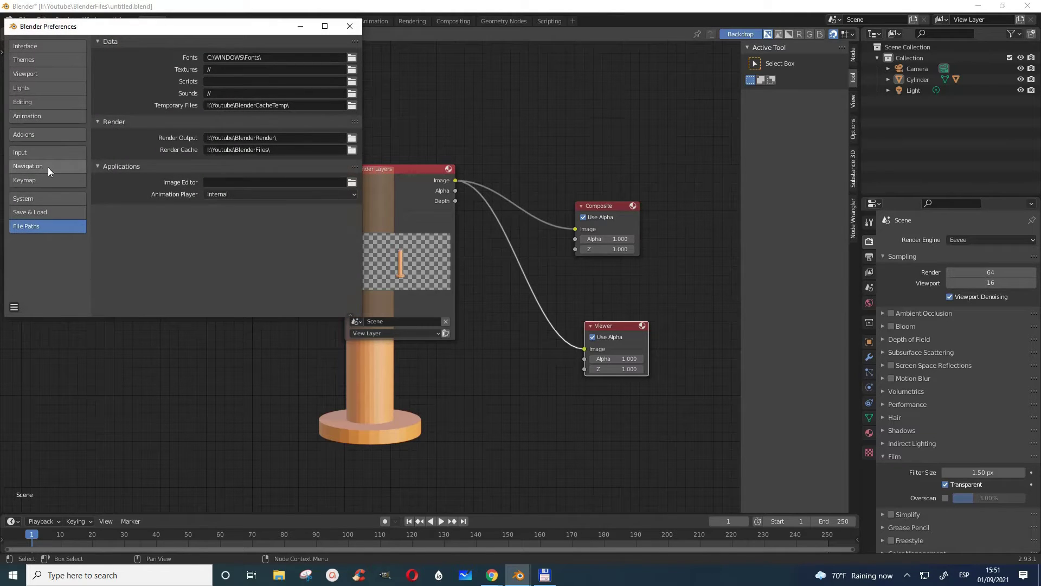
left_click(25, 136)
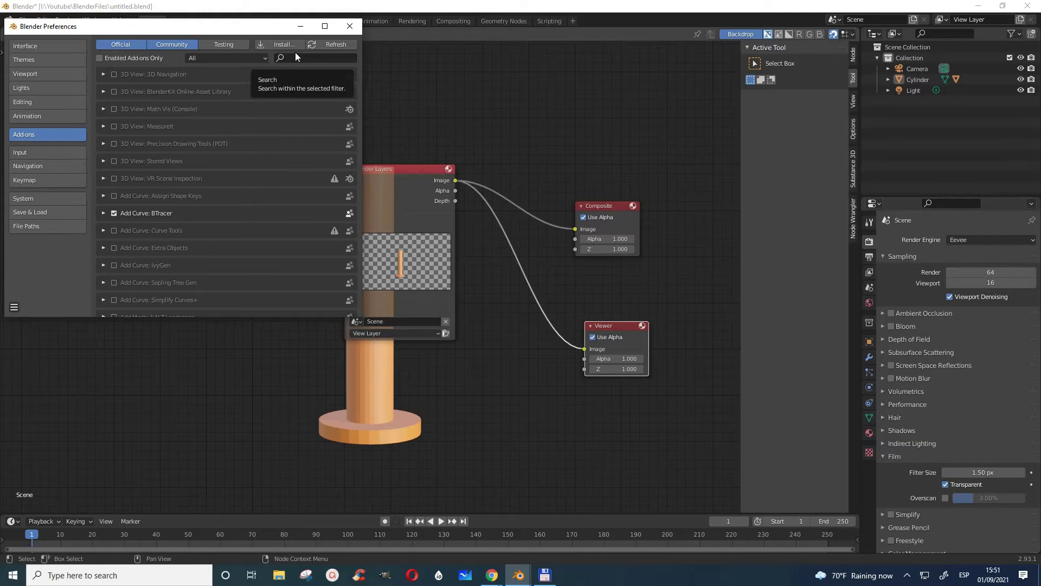
left_click(349, 26)
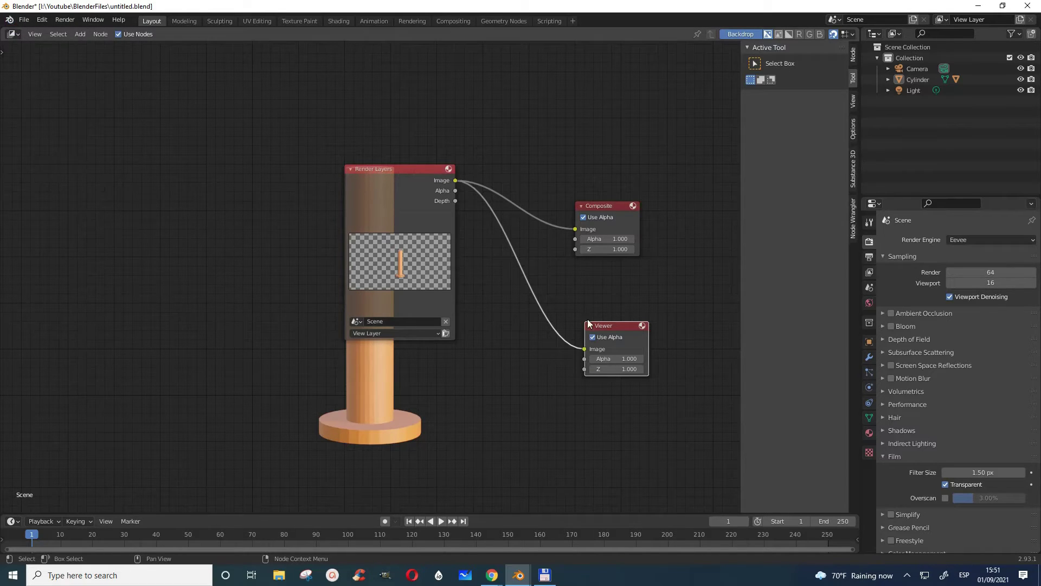
Reposition the Viewer, Render Layers and Composite nodes so that the rendered cylinder in the backdrop is uncovered.
left_click(80, 35)
left_click_drag(622, 329, 649, 356)
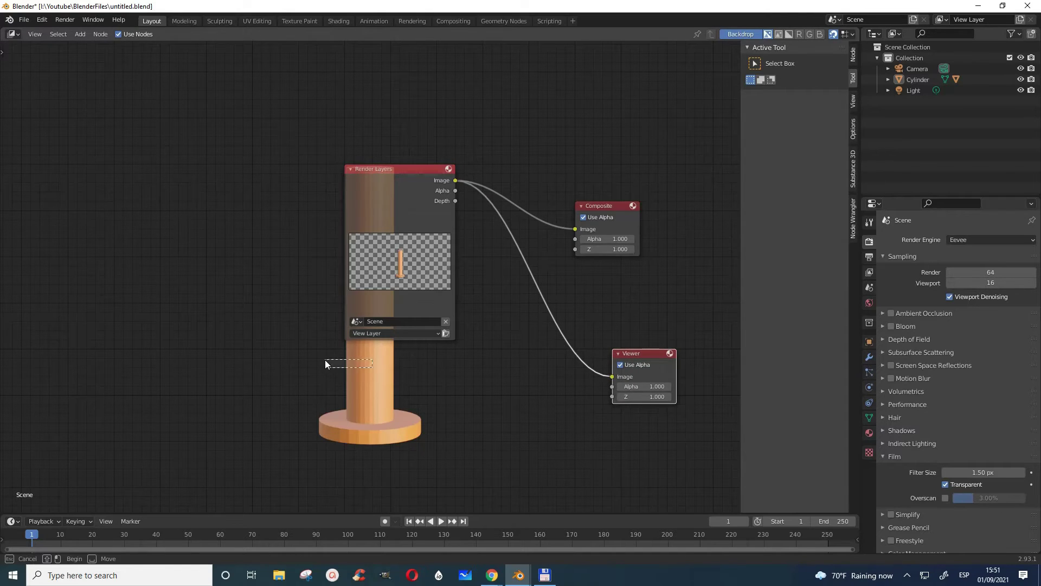
left_click(372, 383)
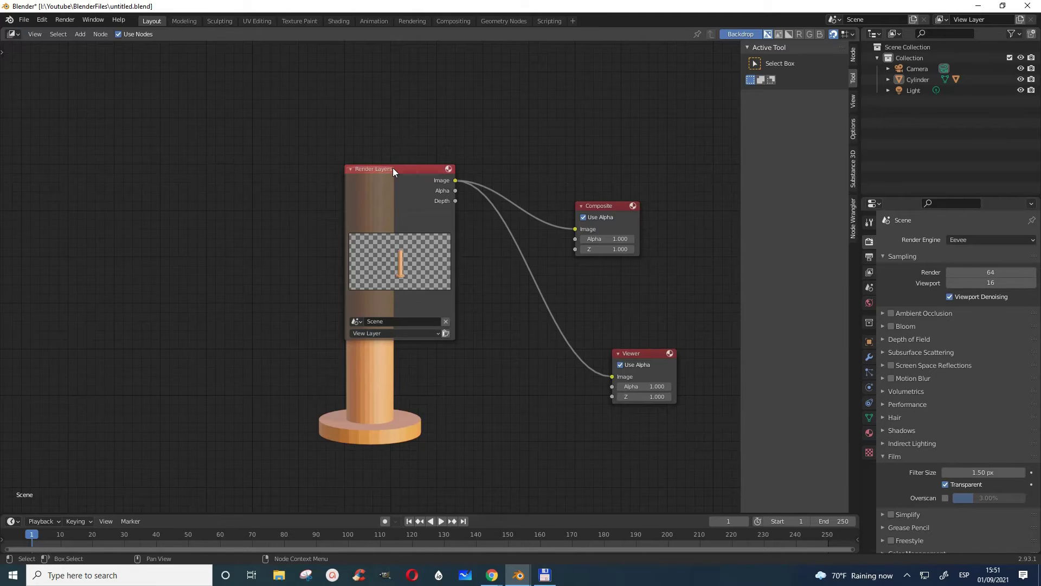
left_click_drag(393, 168, 486, 169)
left_click(363, 231)
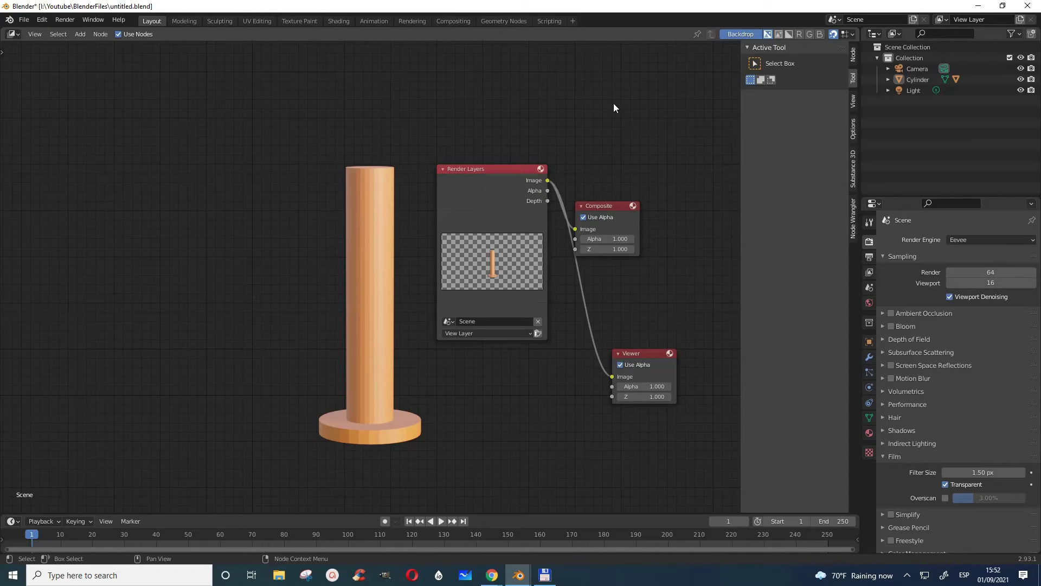
left_click_drag(616, 207, 708, 179)
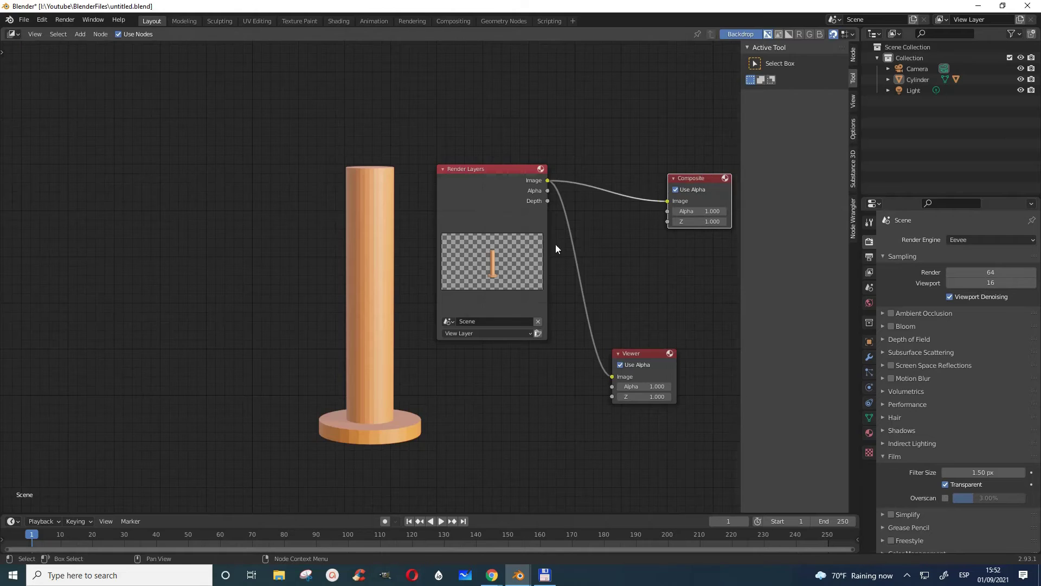
Add an Alpha Over node on the link between the Render Layers and Viewer nodes.
left_click(78, 35)
mouse_move(96, 86)
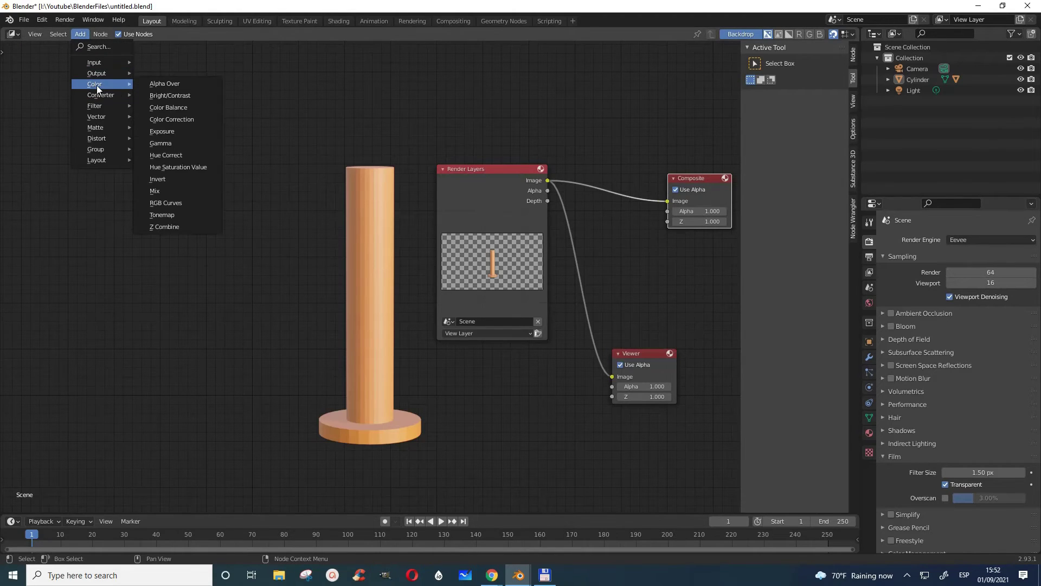
left_click(157, 83)
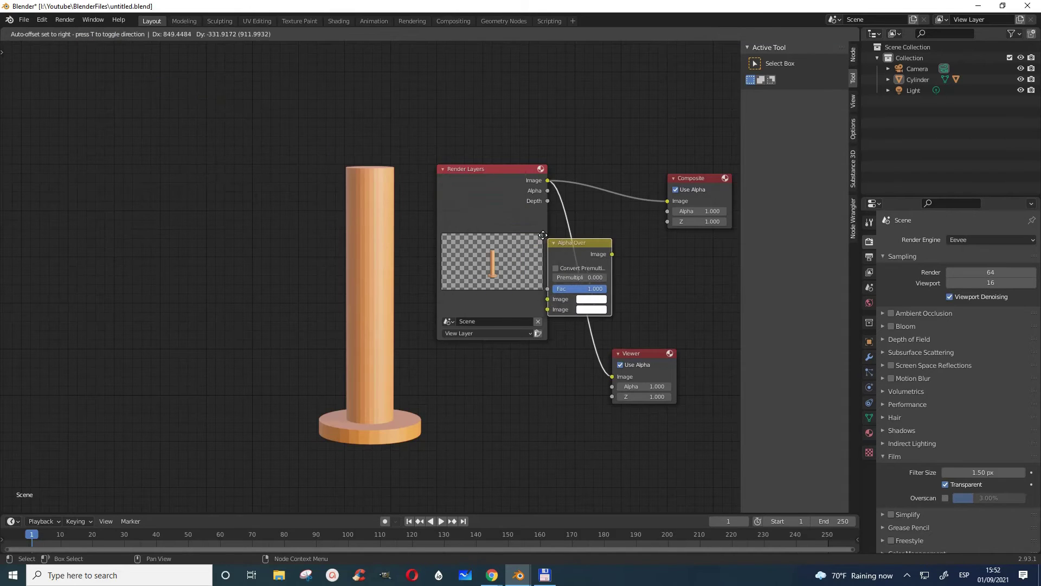
left_click(562, 236)
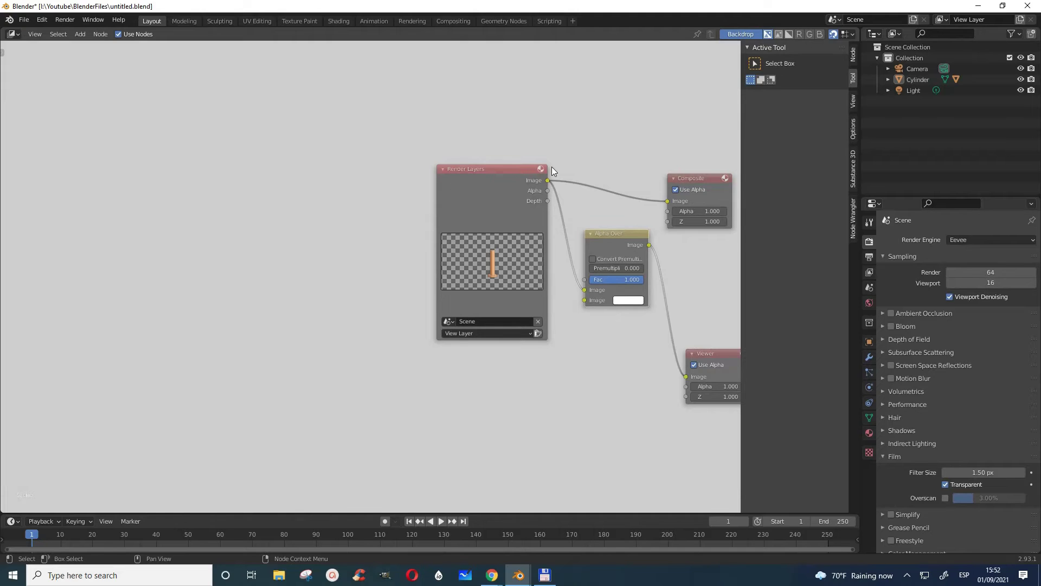
Rearrange the four nodes and relink the Render Layers image to the second Image input of the Alpha Over node.
left_click_drag(494, 164, 327, 183)
left_click_drag(699, 179, 541, 142)
left_click_drag(614, 245, 532, 246)
left_click_drag(714, 352, 640, 315)
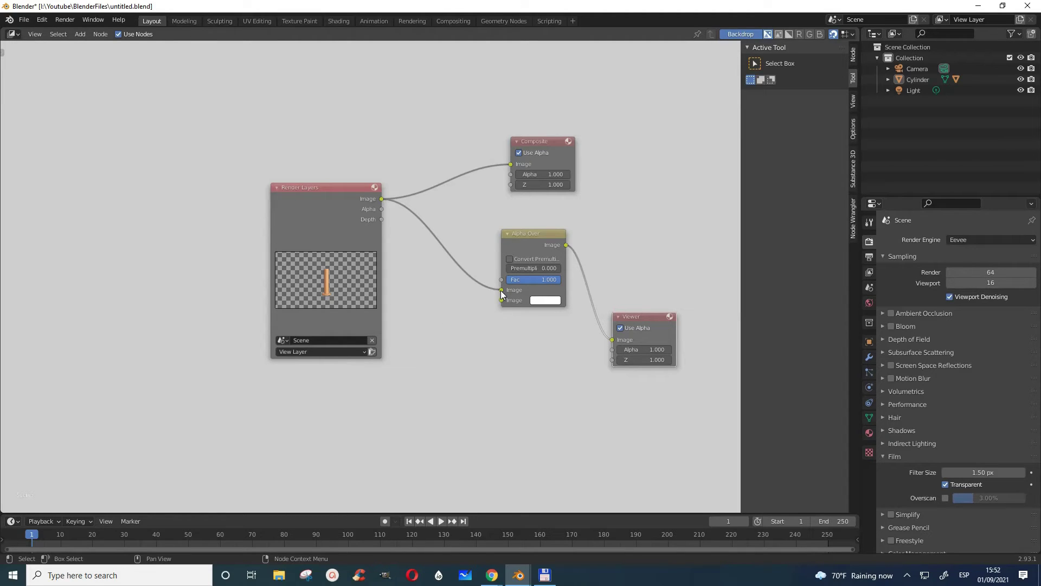
left_click_drag(499, 288, 495, 303)
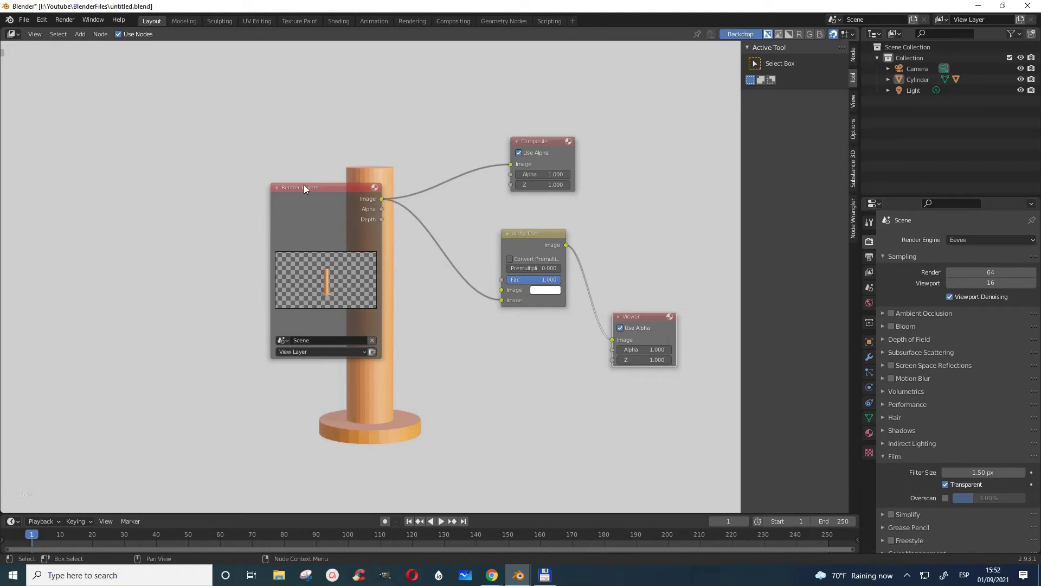
Move the Render Layers, Composite and Alpha Over nodes clear of the cylinder in the backdrop.
left_click_drag(303, 186, 419, 91)
left_click_drag(536, 140, 610, 112)
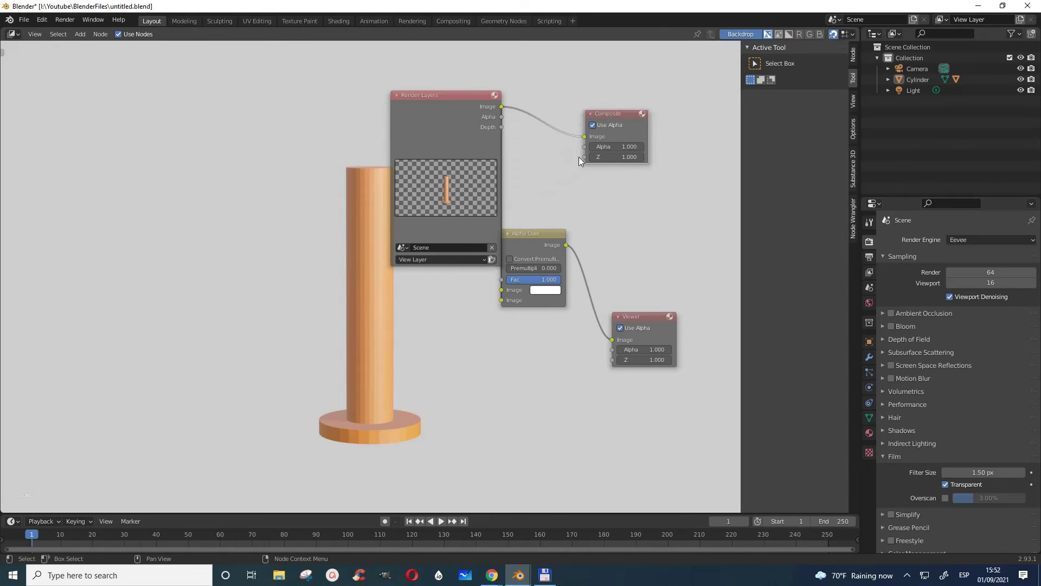
left_click_drag(527, 234, 573, 214)
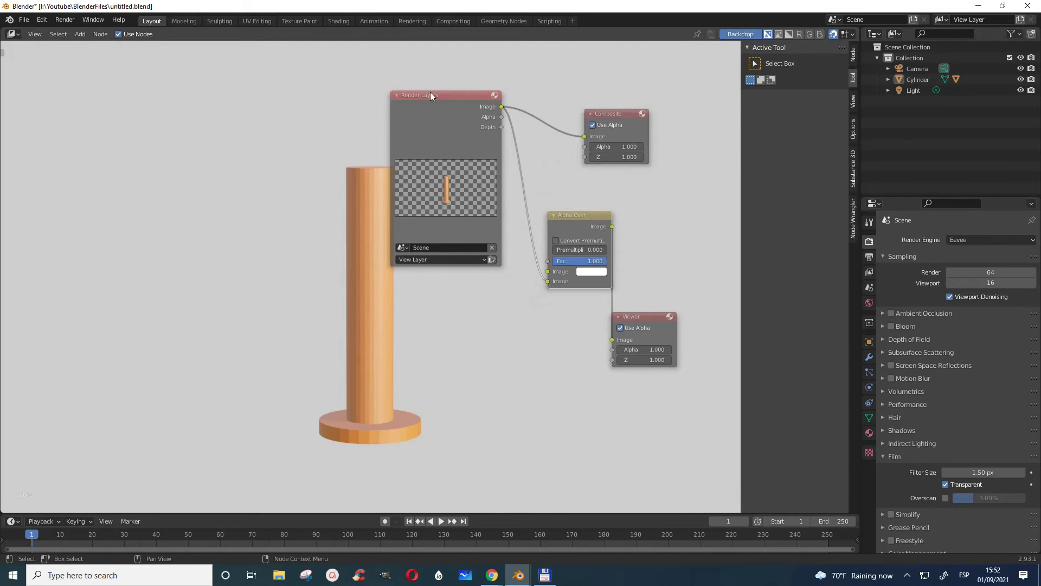
left_click_drag(431, 94, 440, 95)
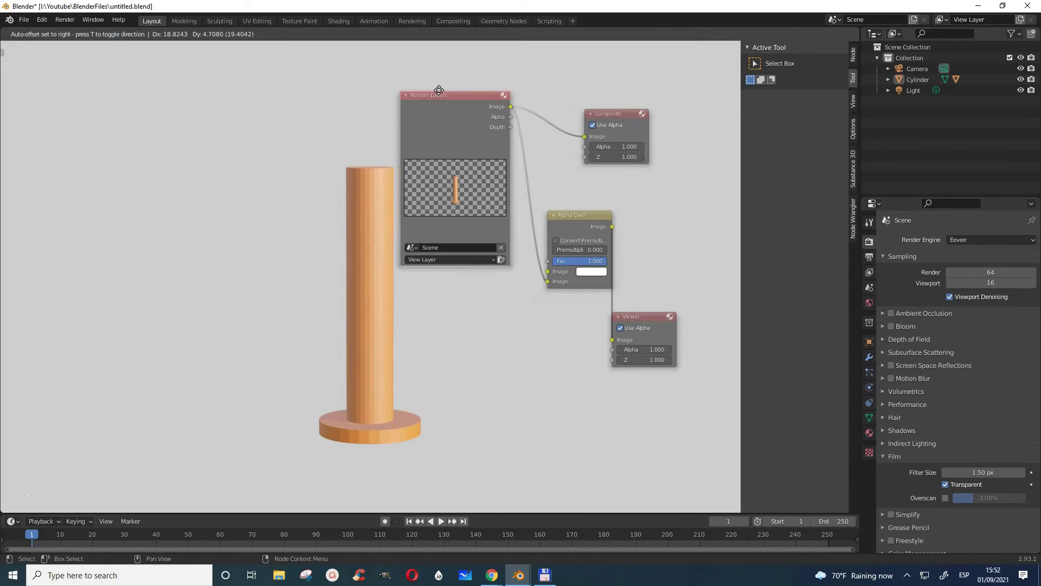
Set the first Image colour of the Alpha Over node to blue, with hue 0.656, saturation 0.916 and value 1.000.
left_click(585, 272)
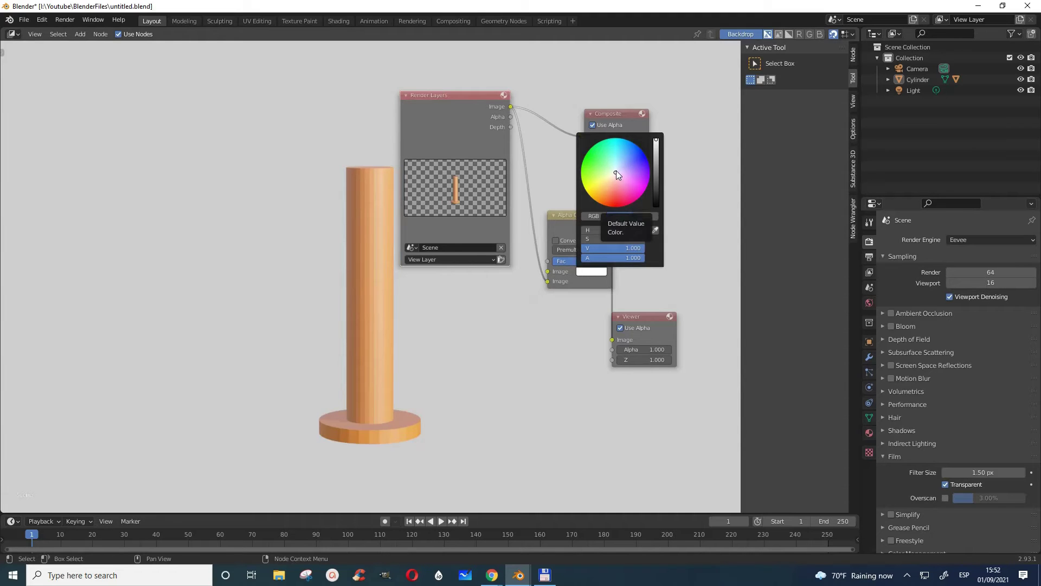
left_click_drag(617, 170, 634, 158)
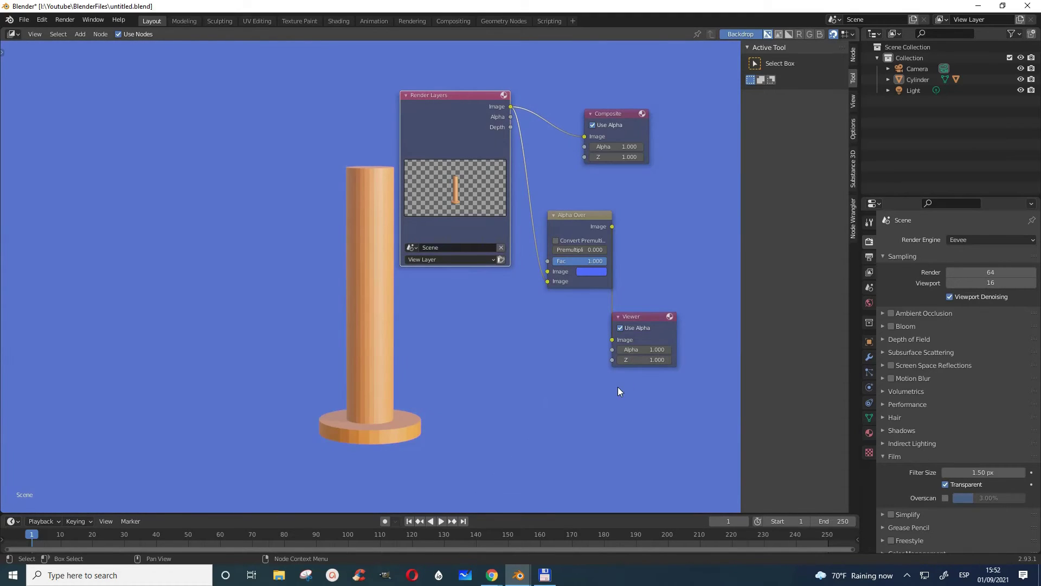
left_click(585, 272)
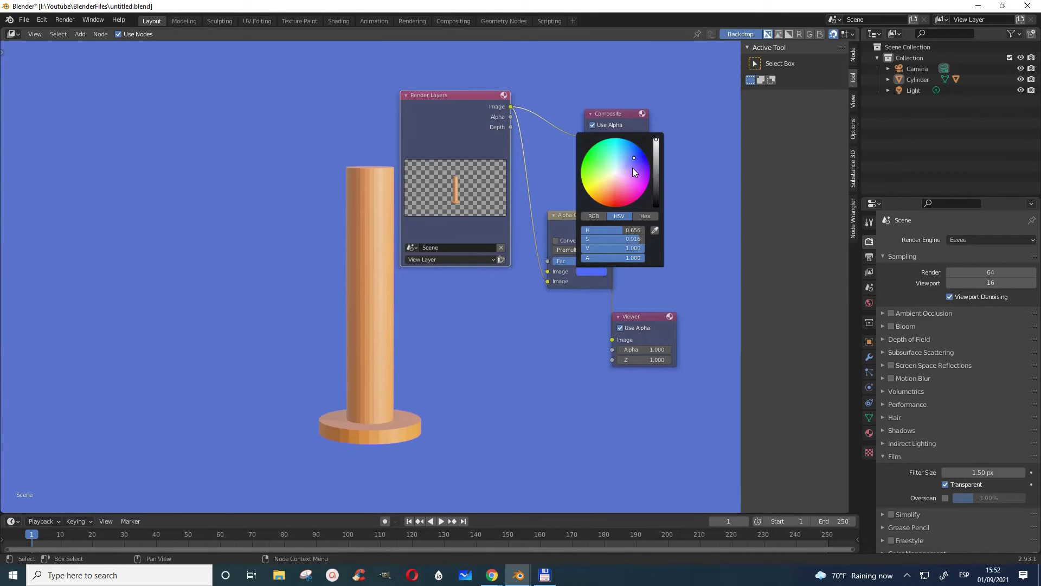
left_click(715, 283)
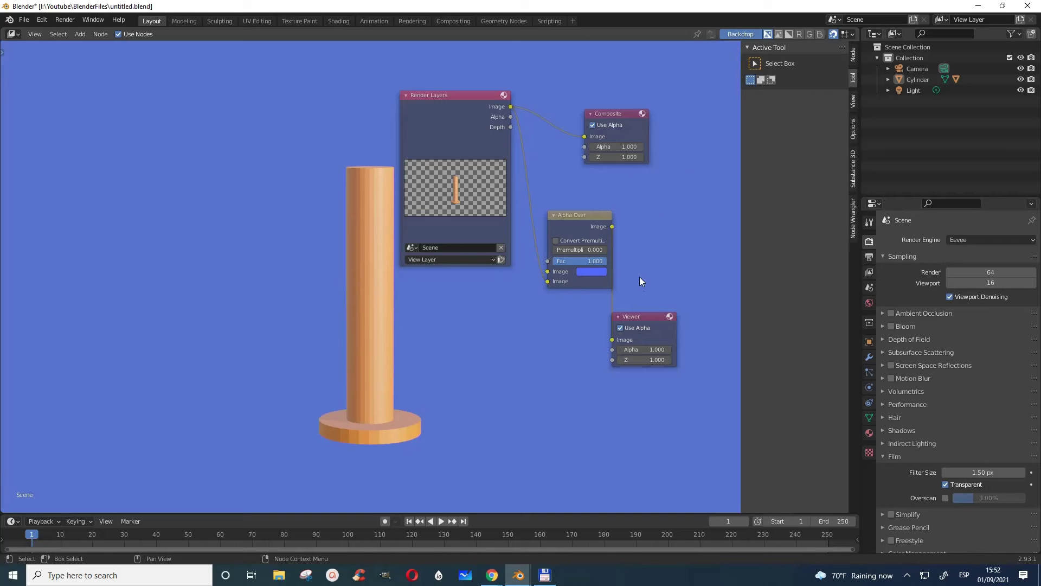
Place the Viewer node beside the Alpha Over node and shift the Composite node further from Render Layers.
left_click_drag(643, 317, 699, 216)
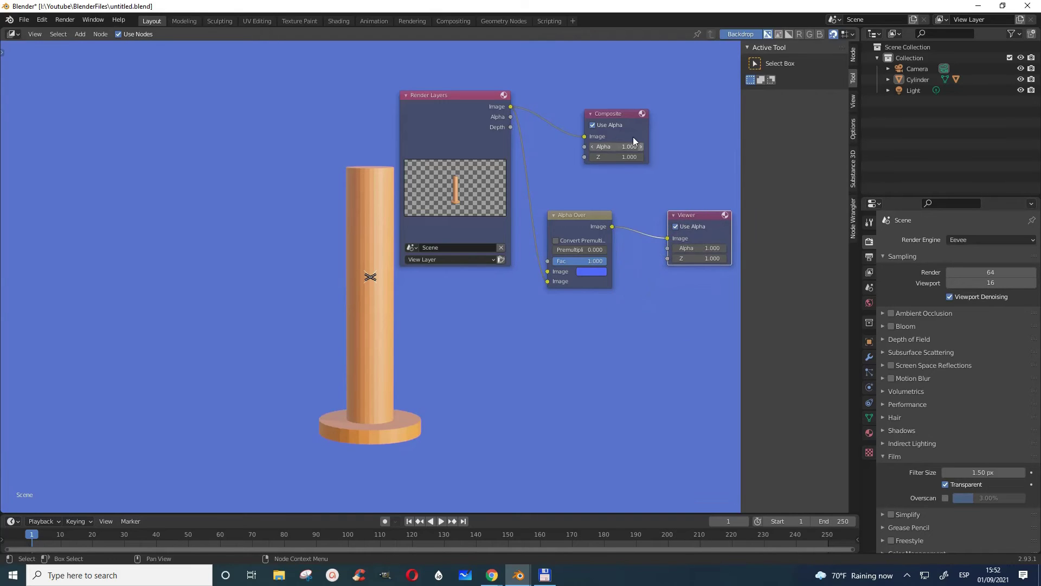
left_click_drag(613, 112, 678, 112)
left_click(560, 312)
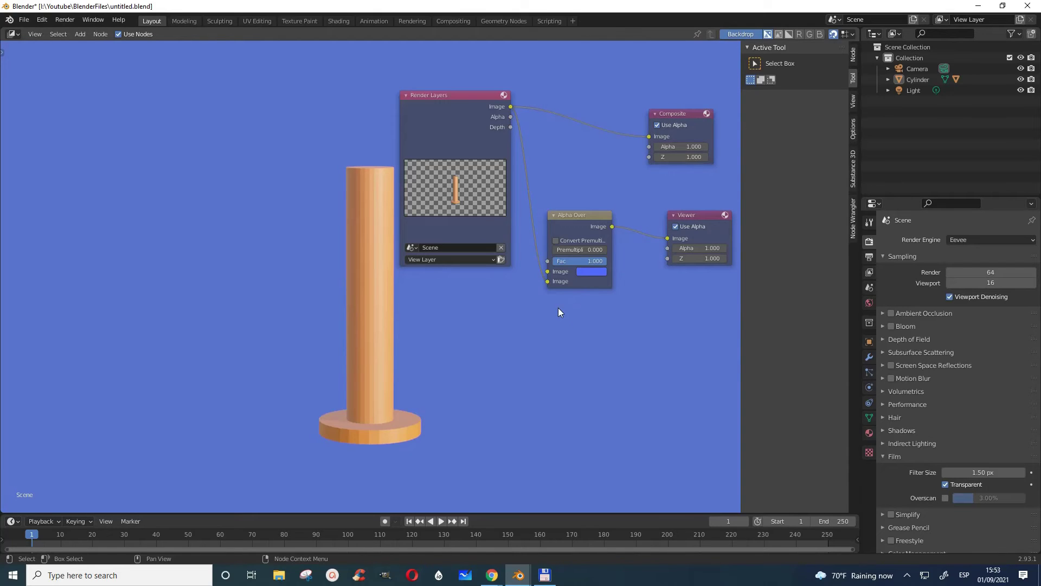
Add an Image input node and place it beneath the Render Layers node.
left_click(548, 274)
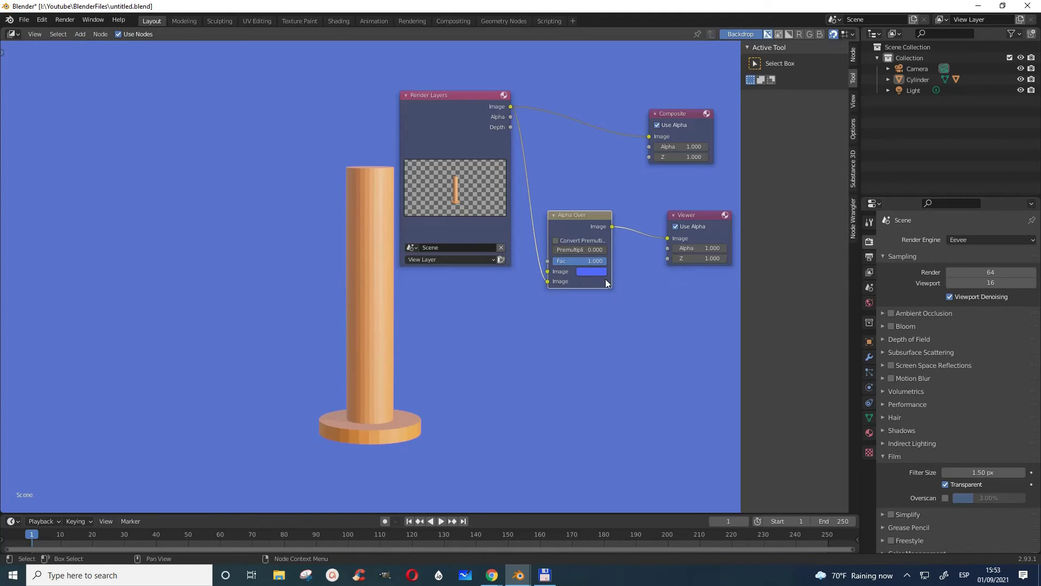
left_click(584, 272)
left_click(81, 36)
mouse_move(86, 96)
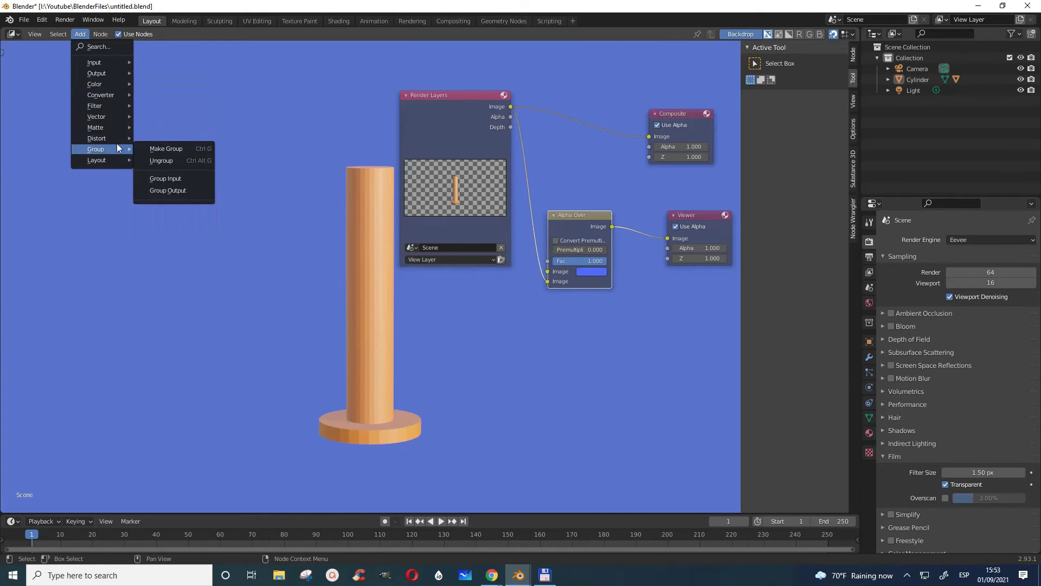
mouse_move(115, 63)
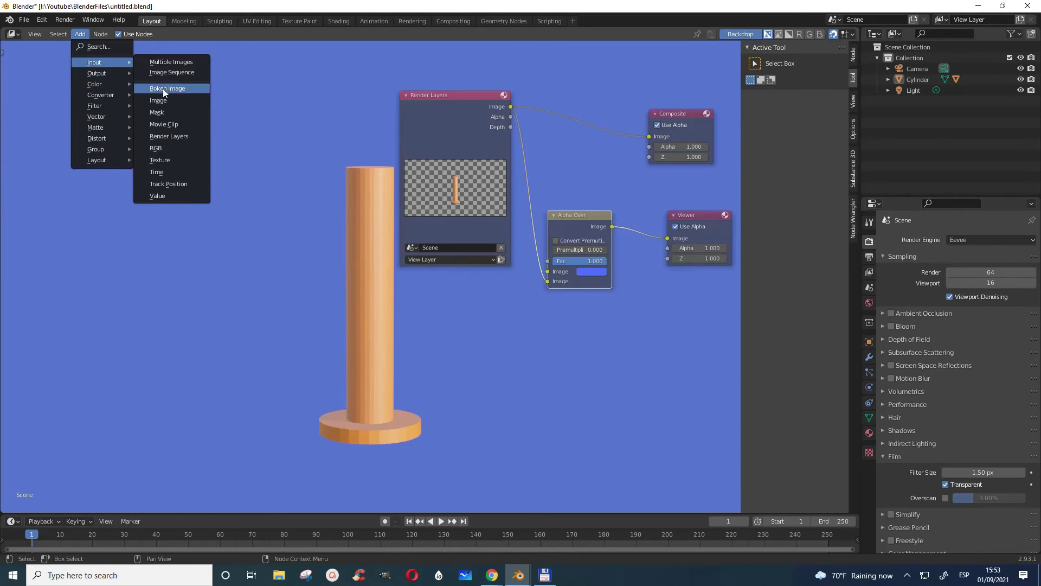
left_click(99, 46)
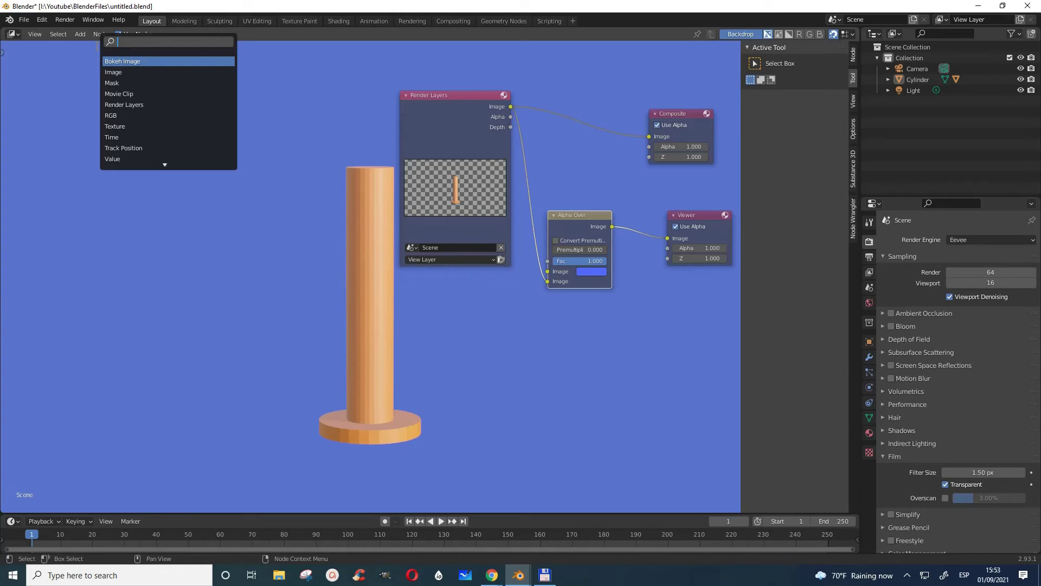
type("iamge")
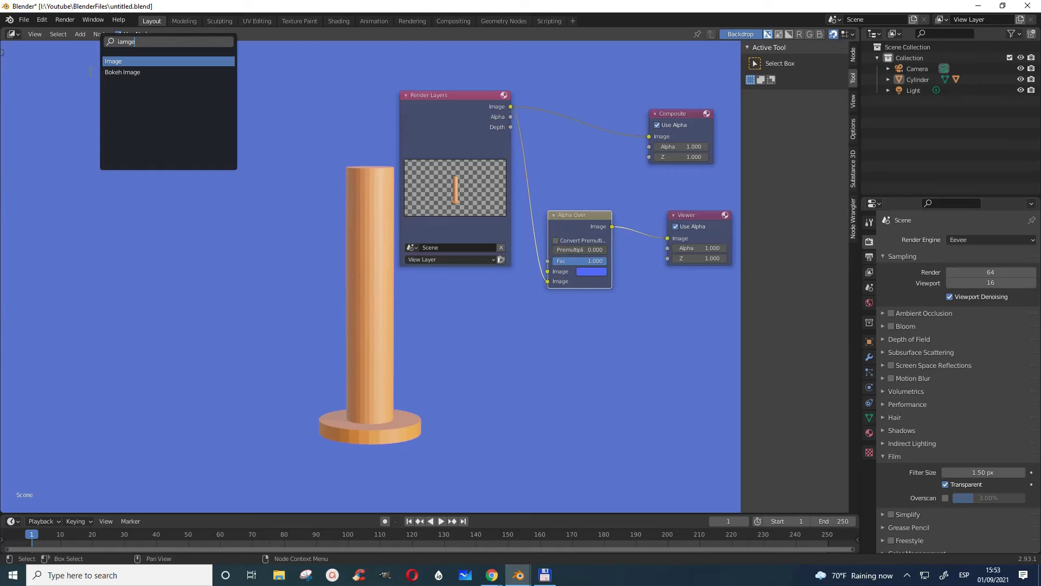
key("BackSpace")
key("BackSpace")
key("BackSpace")
key("BackSpace")
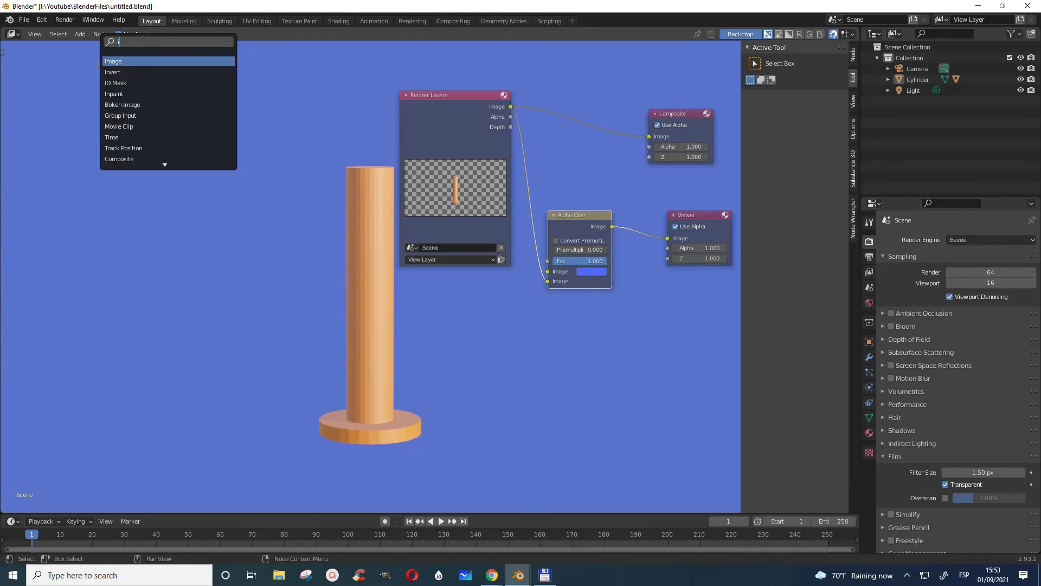
type("mage")
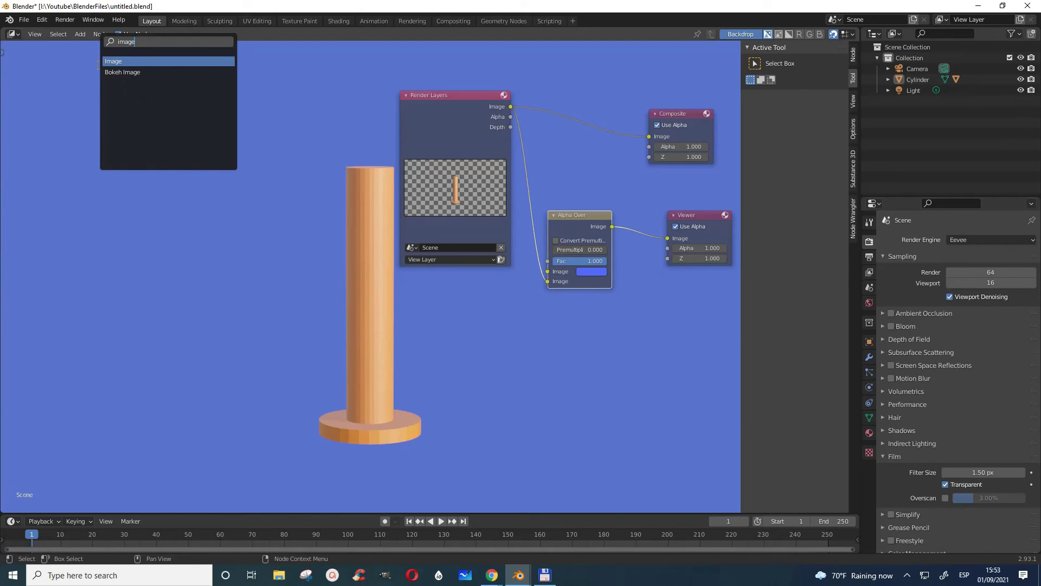
key("Return")
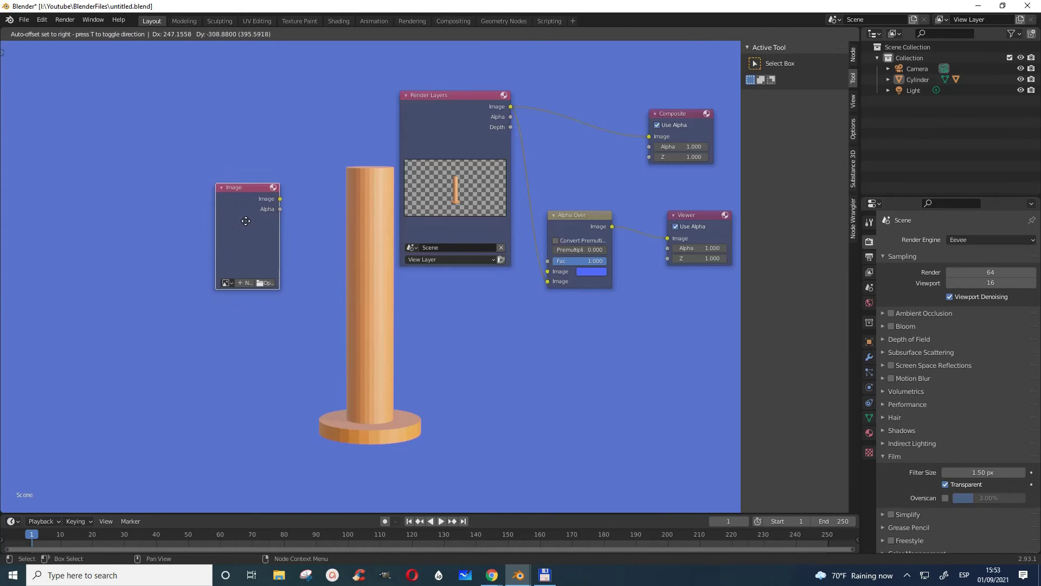
left_click(507, 346)
Load sunset-2180346_1920.jpg from I:\Youtube\Downloads\Pixabay\ into the Image node.
left_click(486, 394)
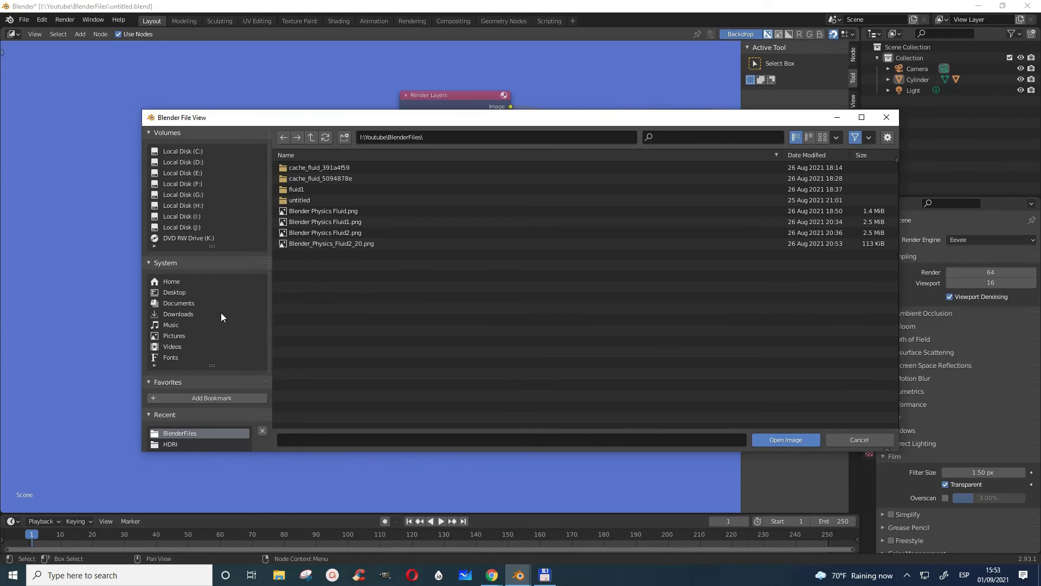
left_click(182, 216)
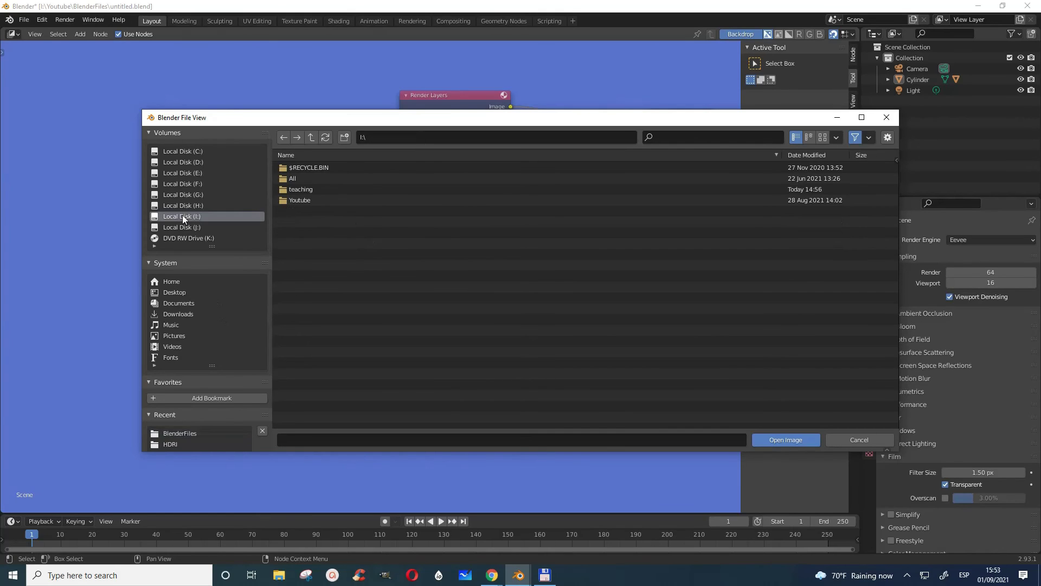
double_click(297, 202)
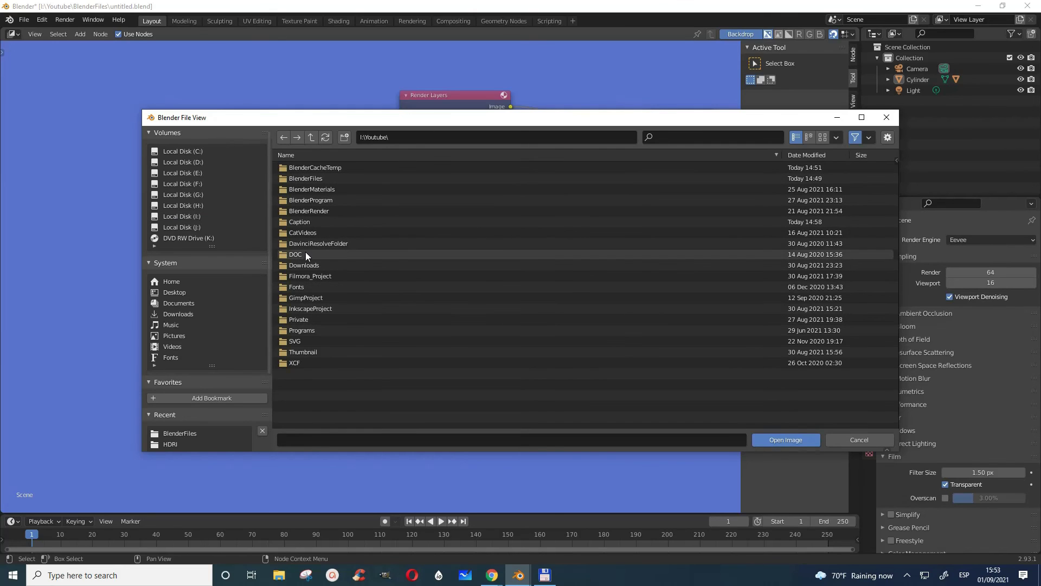
double_click(308, 263)
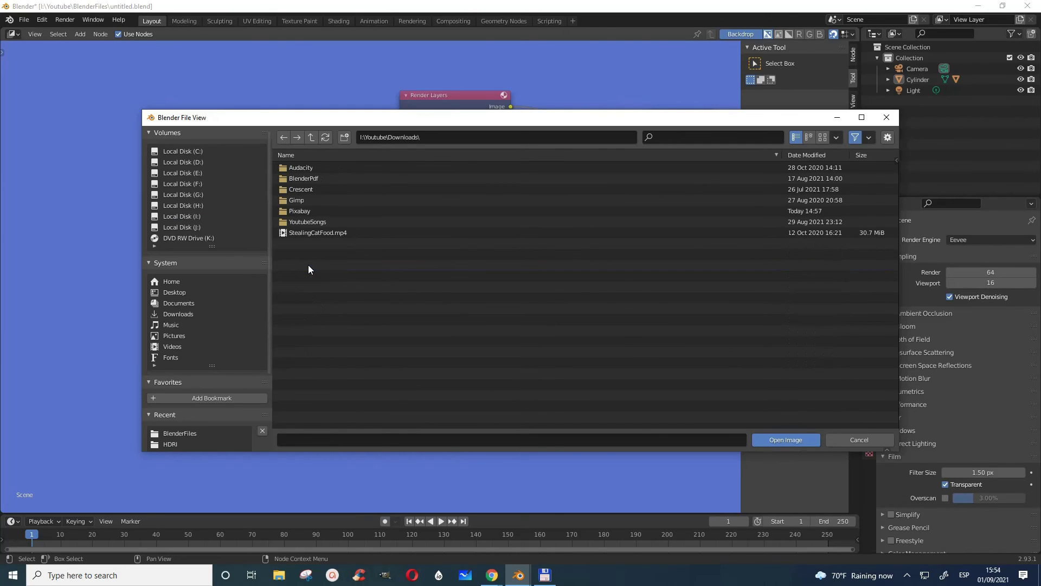
double_click(307, 210)
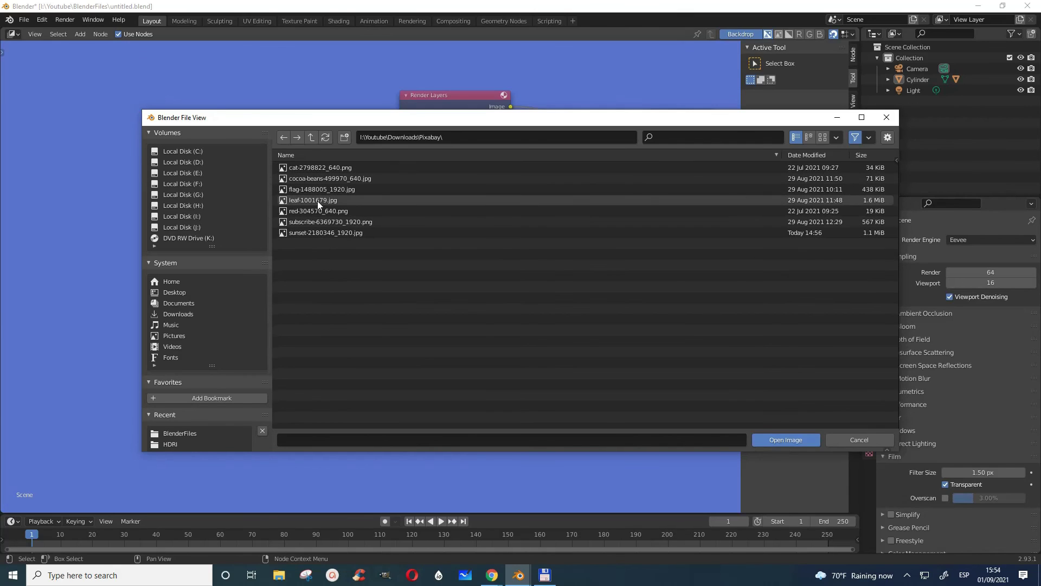
left_click(317, 233)
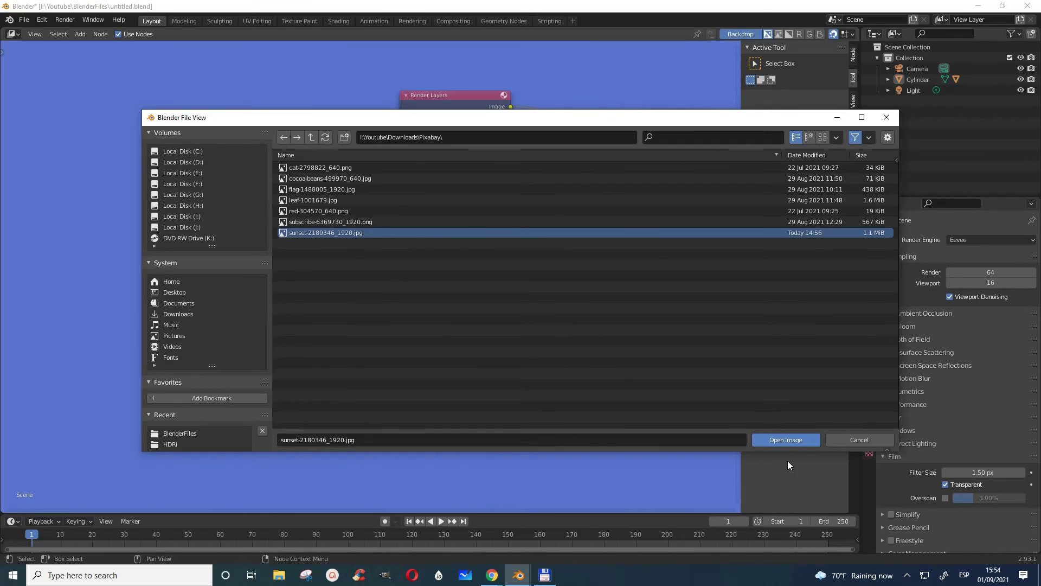
left_click(783, 441)
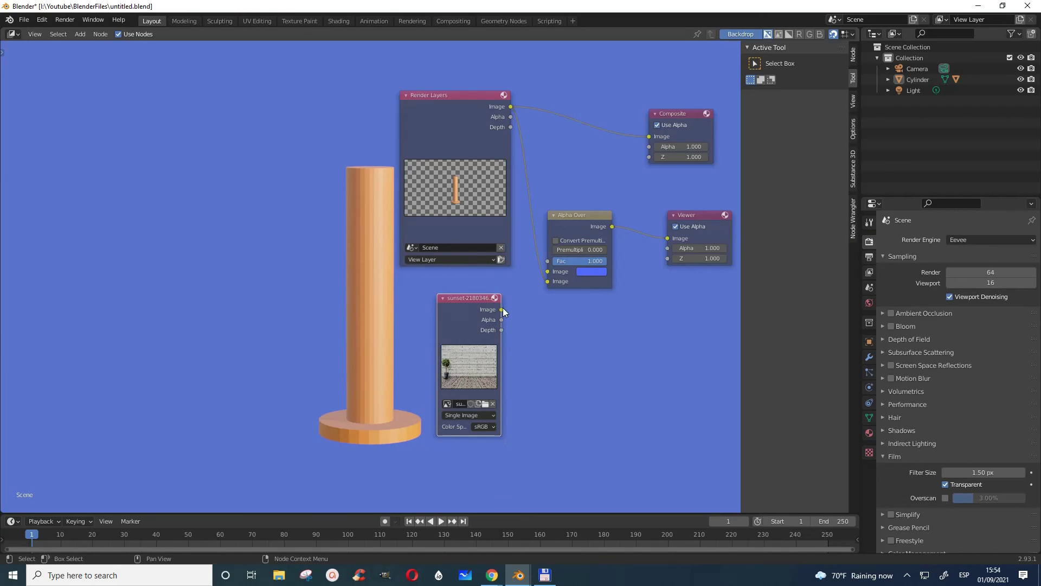
Link the sunset node's Image output to the first Image input of the Alpha Over node.
left_click_drag(501, 309, 503, 308)
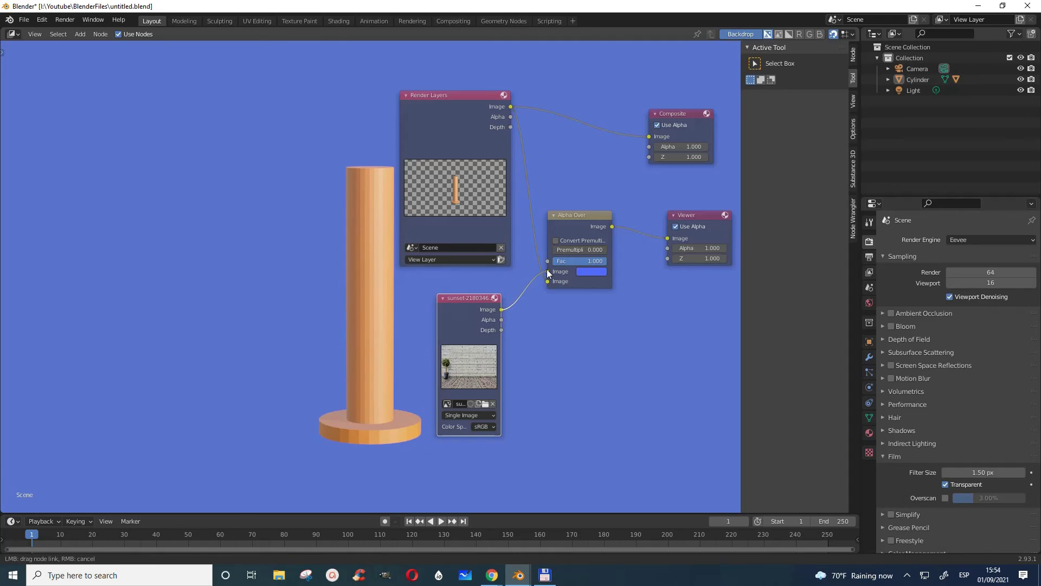
left_click_drag(547, 269, 547, 271)
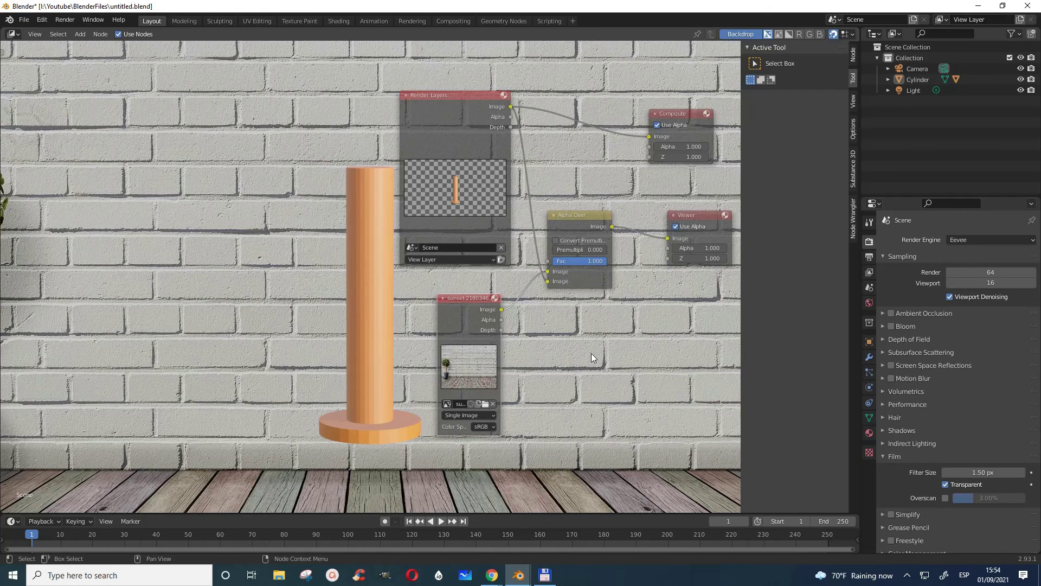
left_click(381, 324)
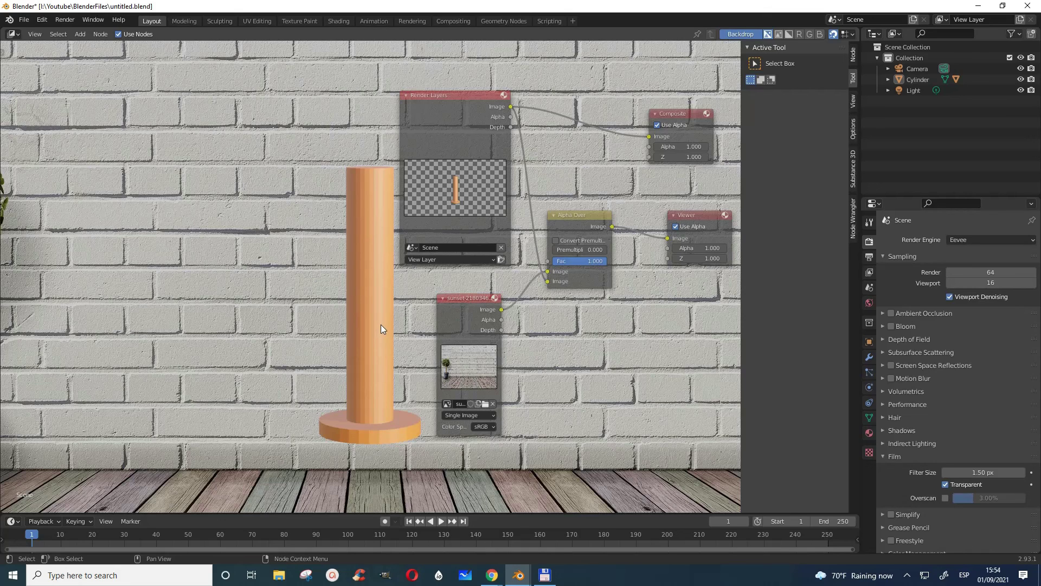